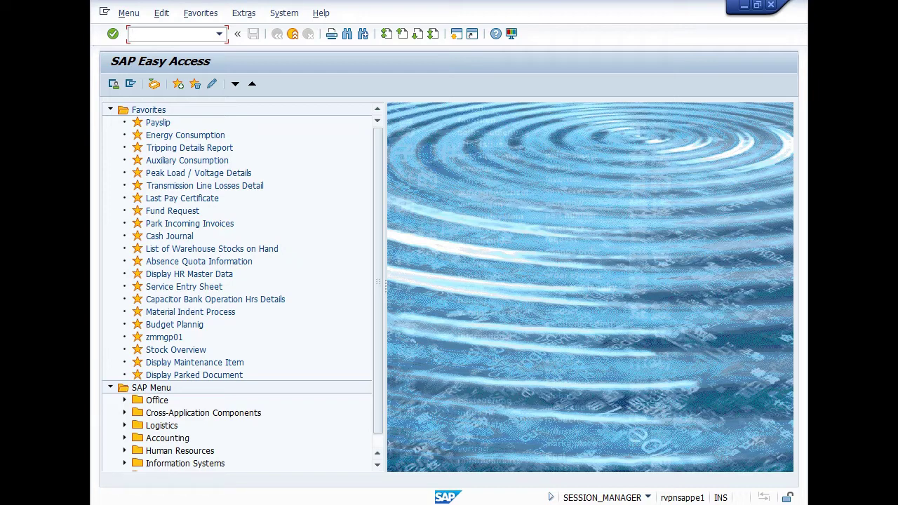
Step: Run transaction ZPS_MATUPLOAD and choose Estimate For Departmental Proj as the estimation type
type("ZPS_MATUPLOAD")
key("Return")
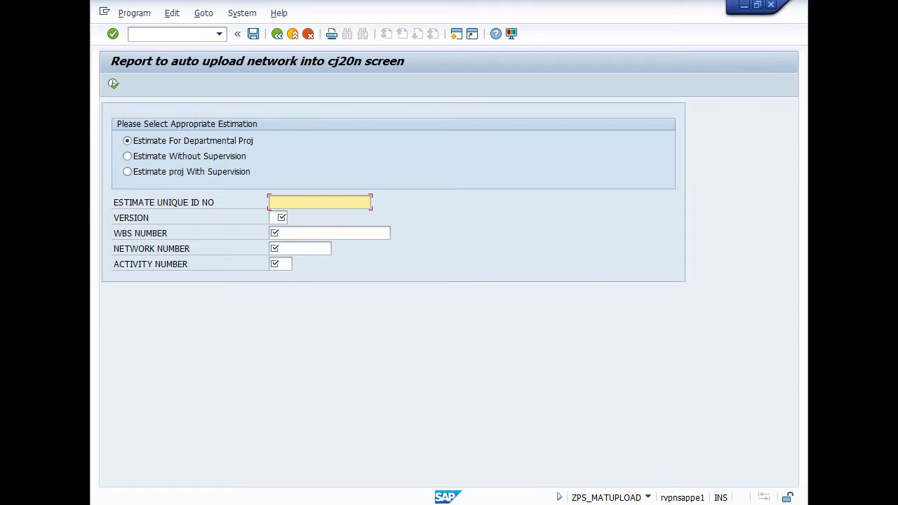
left_click(127, 156)
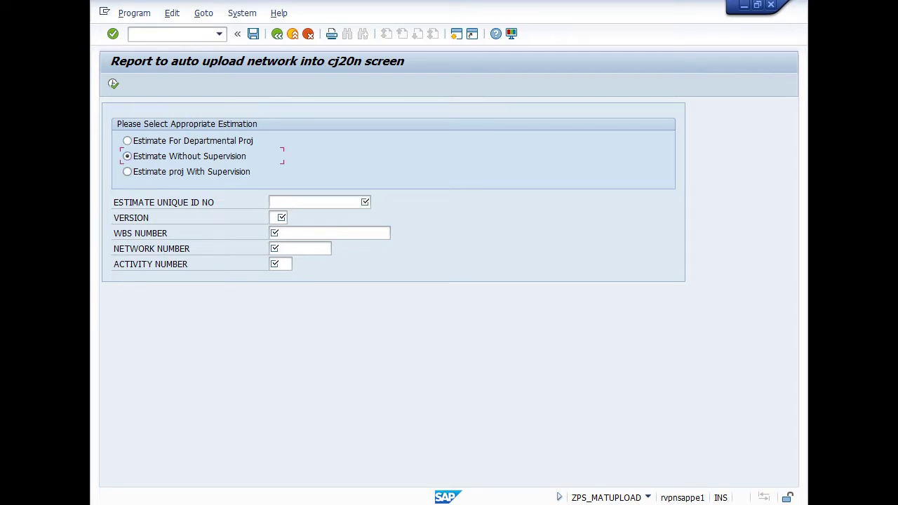
left_click(127, 172)
left_click(127, 156)
left_click(127, 141)
left_click(320, 202)
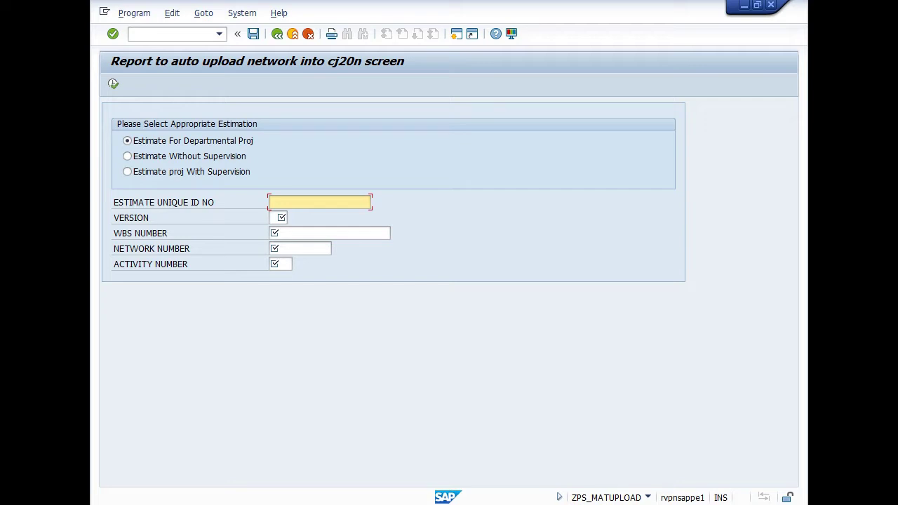
Step: Run transaction ZPS_ESTIMATE in a new session and open the version list of estimate 3234 in change mode
left_click(457, 33)
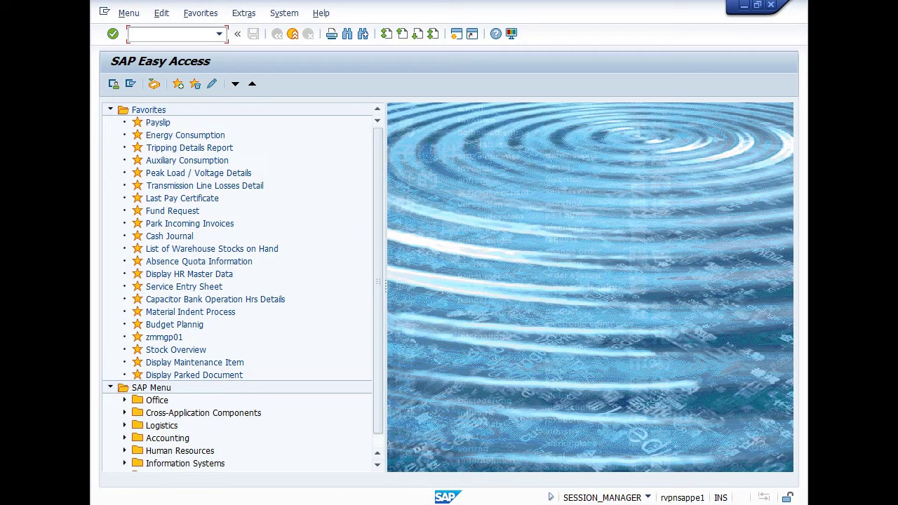
type("ZPS_ESTIMATE")
key("Return")
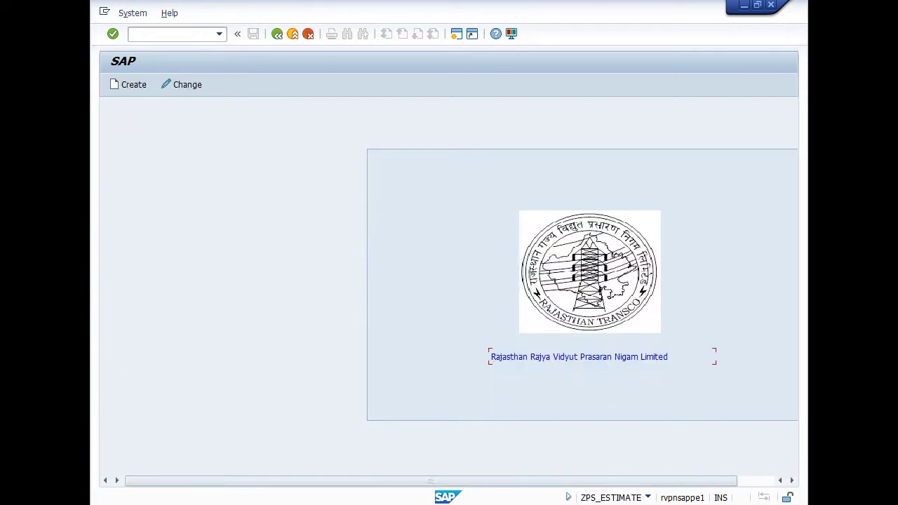
left_click(182, 84)
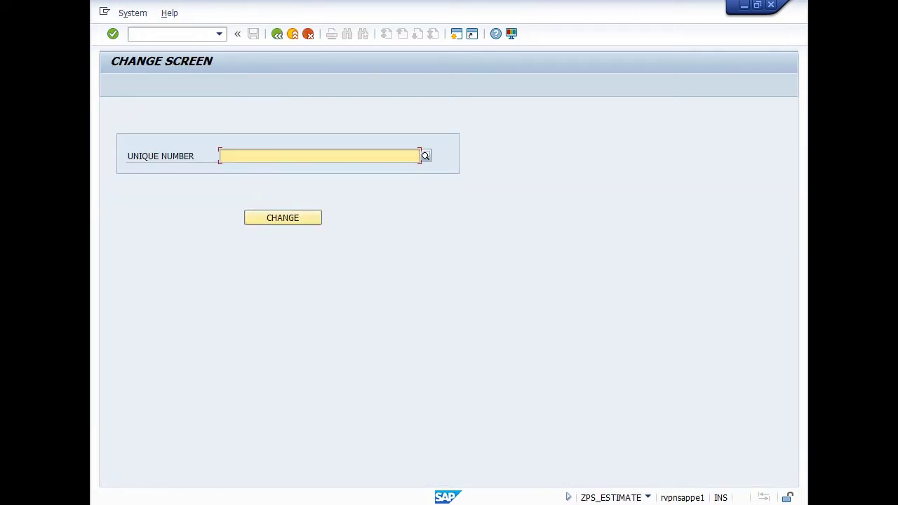
type("3234")
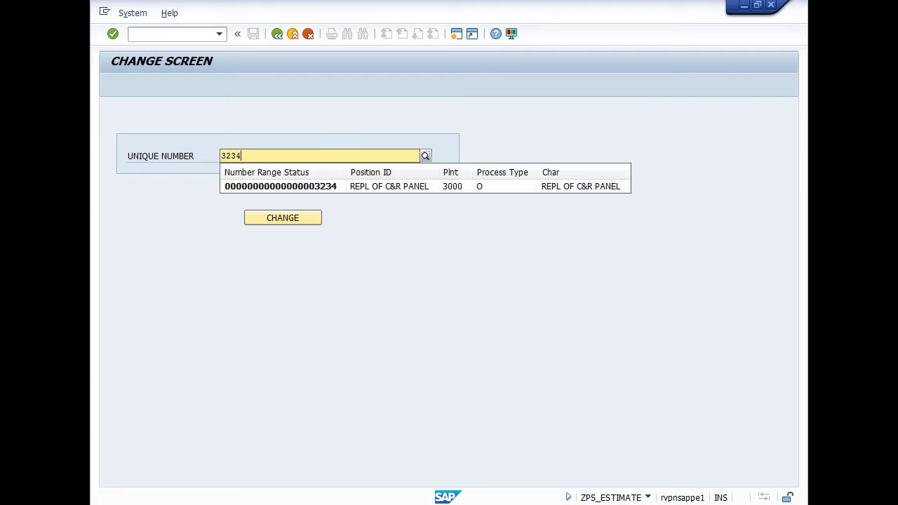
key("Down")
key("Return")
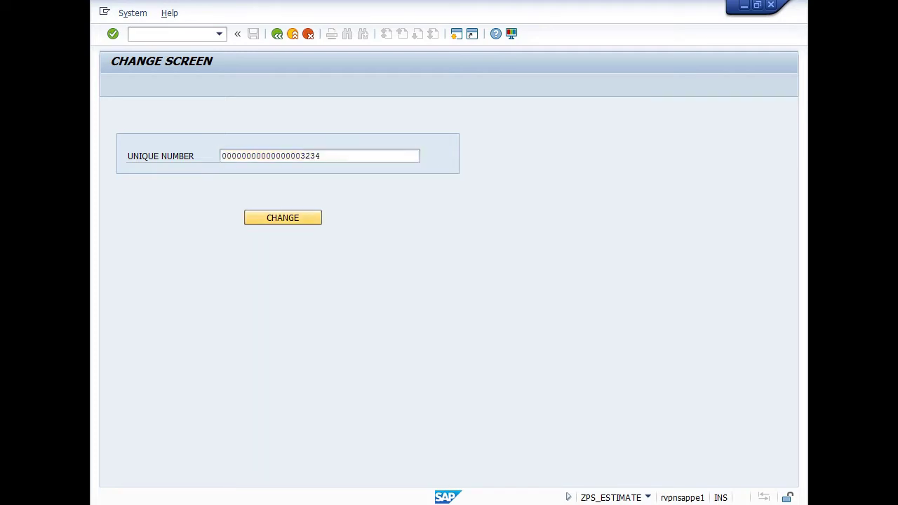
left_click(283, 218)
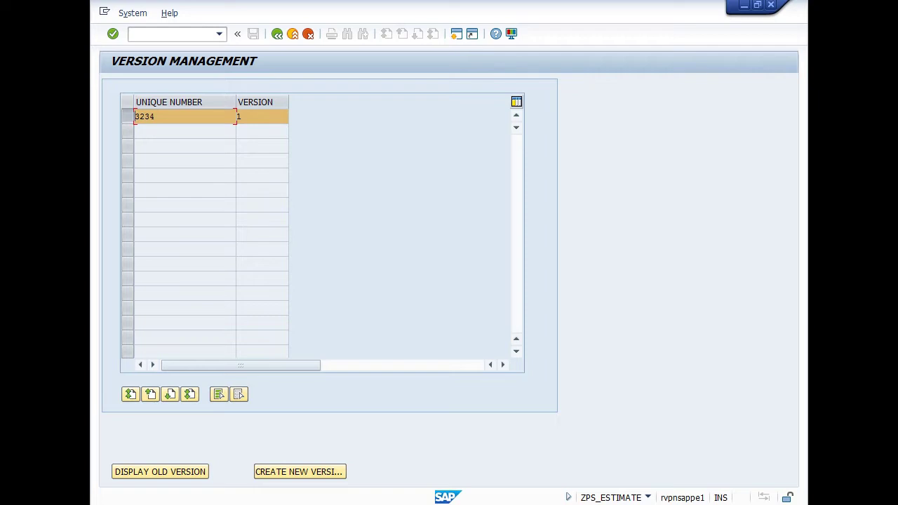
Step: Switch to the network upload report and enter 3234 as the estimate unique ID
mouse_move(369, 502)
left_click(369, 434)
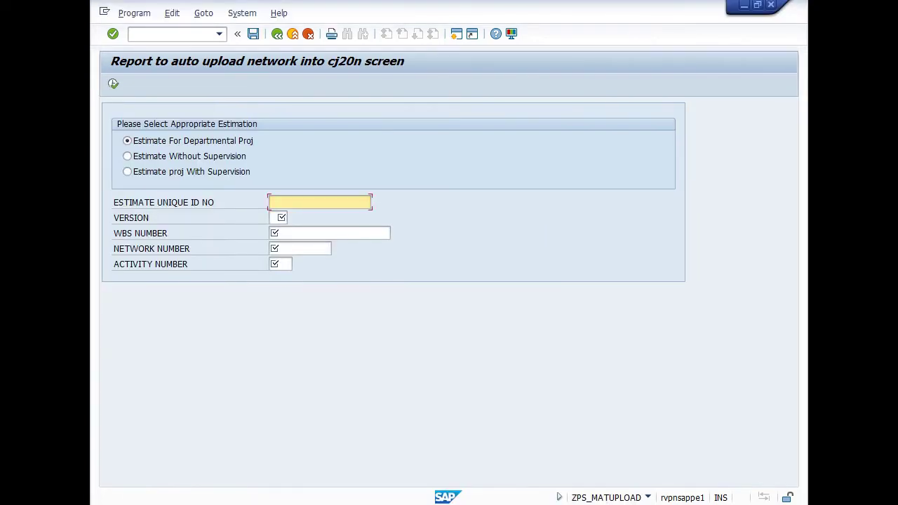
type("3234")
key("Tab")
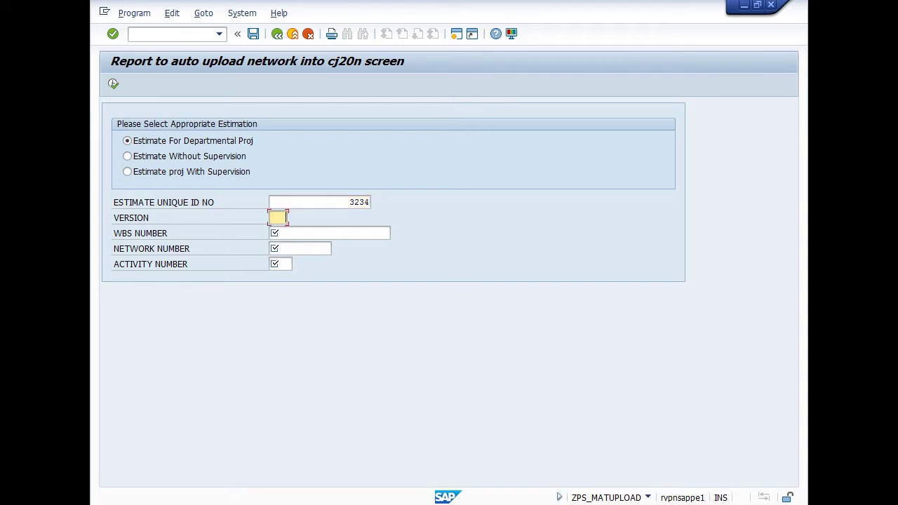
Step: Check the estimate's version in Version Management, and enter version 1 and WBS number REPL/RT.22.11 in the upload report
mouse_move(369, 504)
left_click(525, 429)
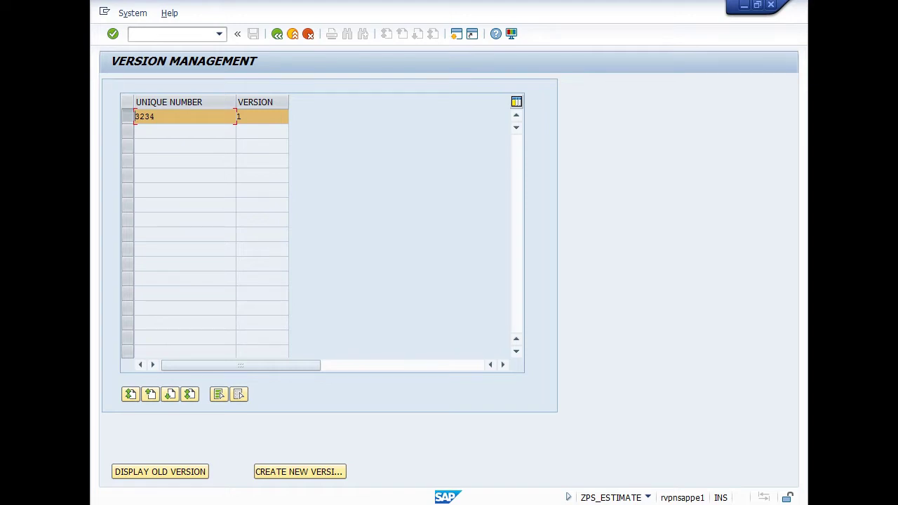
mouse_move(369, 504)
left_click(370, 431)
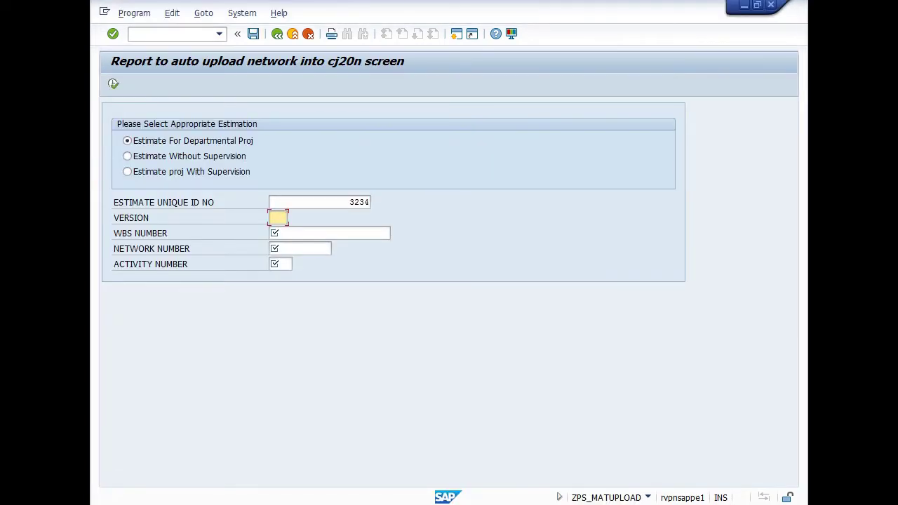
type("1")
left_click(272, 233)
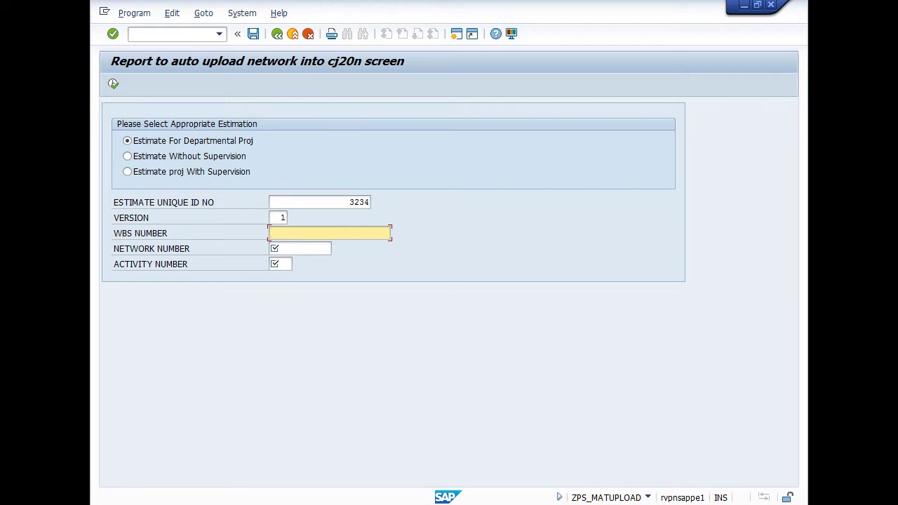
type("REPL/RT.22.11")
Step: Start transaction CJ20N in the Version Management session and prepare to open a project by its WBS element
mouse_move(369, 503)
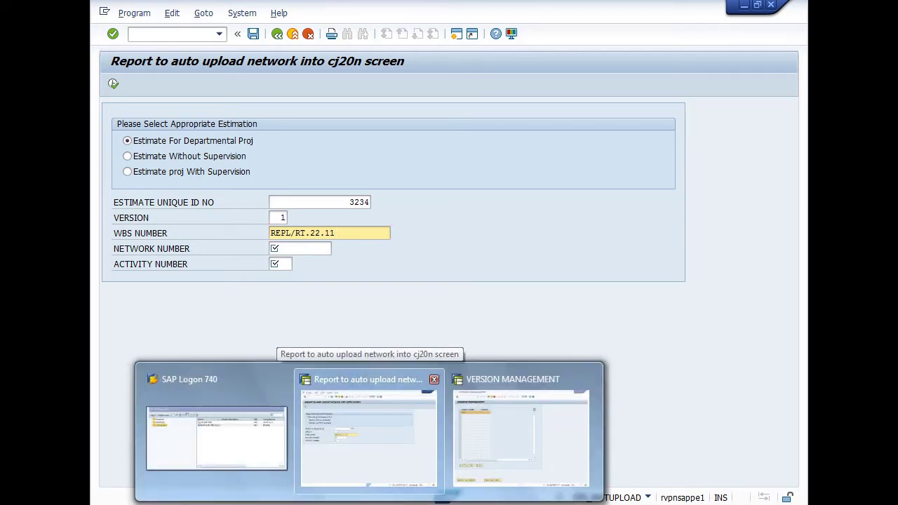
left_click(521, 428)
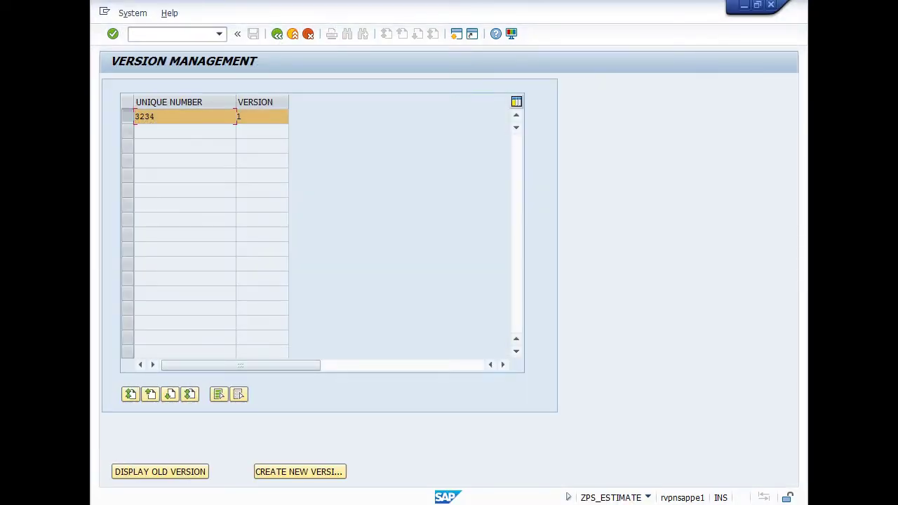
left_click(171, 34)
type("/NCJ20N")
key("Return")
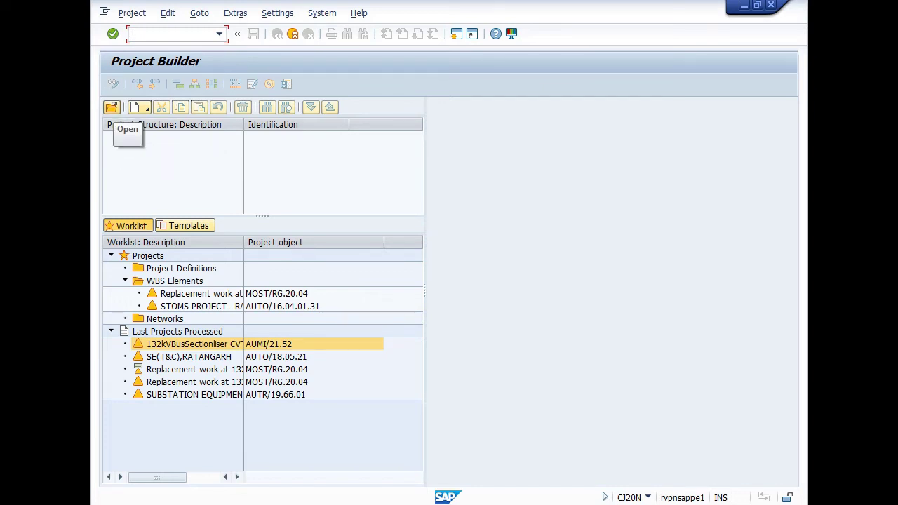
left_click(111, 106)
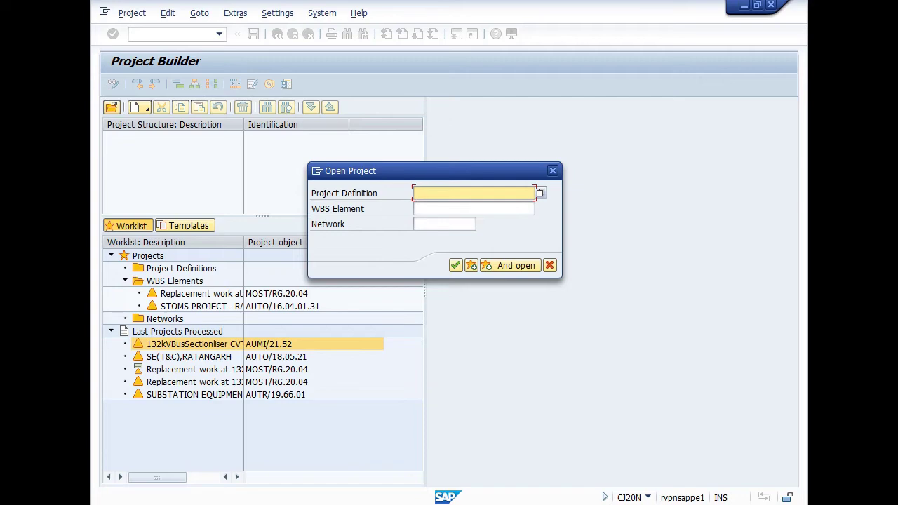
left_click(474, 208)
Step: Try to open the project with WBS element REPL/TR.22.11
type("REPL/")
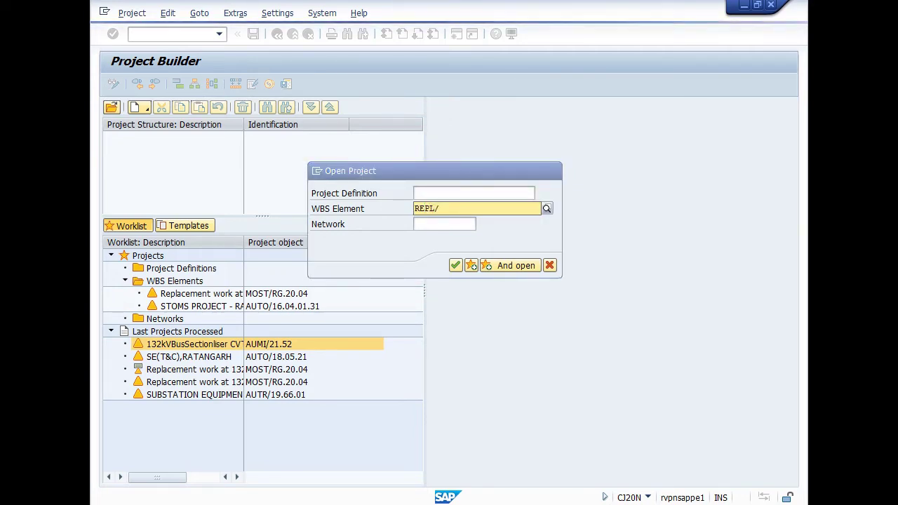
mouse_move(369, 504)
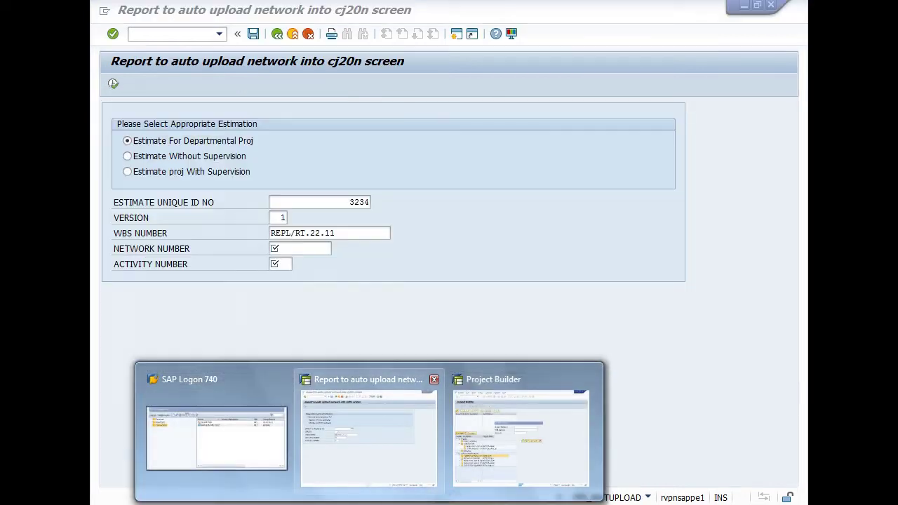
key("Up")
key("Up")
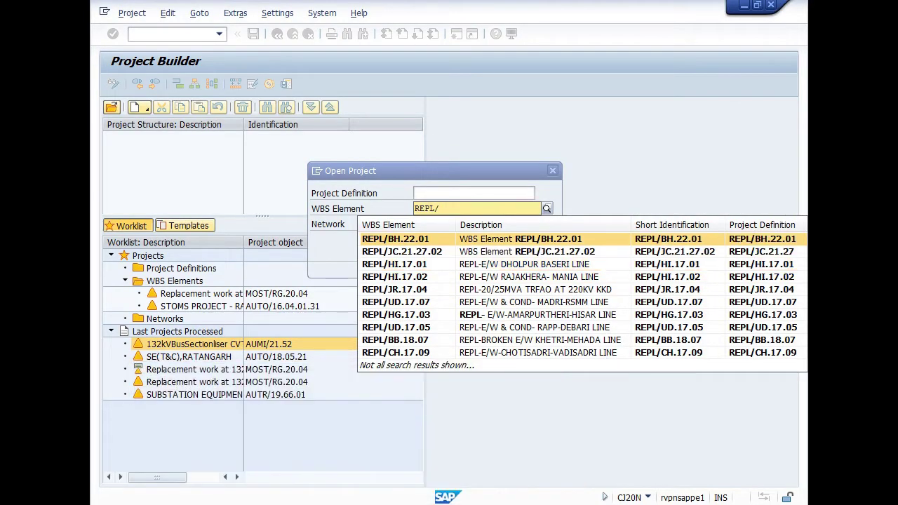
type("TR.")
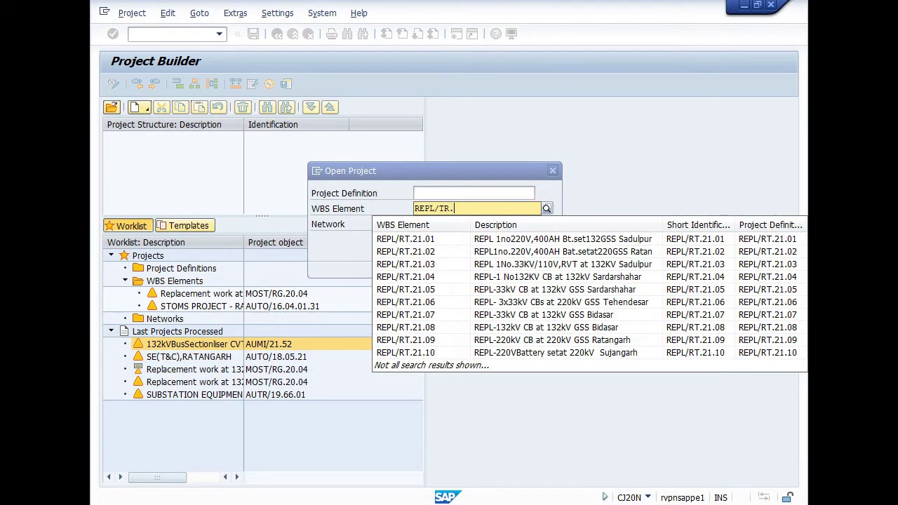
type("22.11")
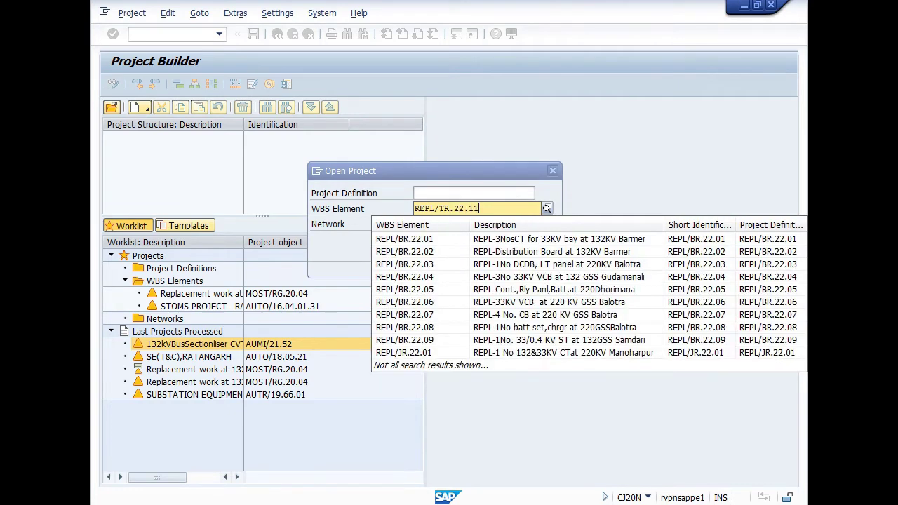
key("Down")
key("Down")
key("Down")
key("Down")
key("Down")
key("Down")
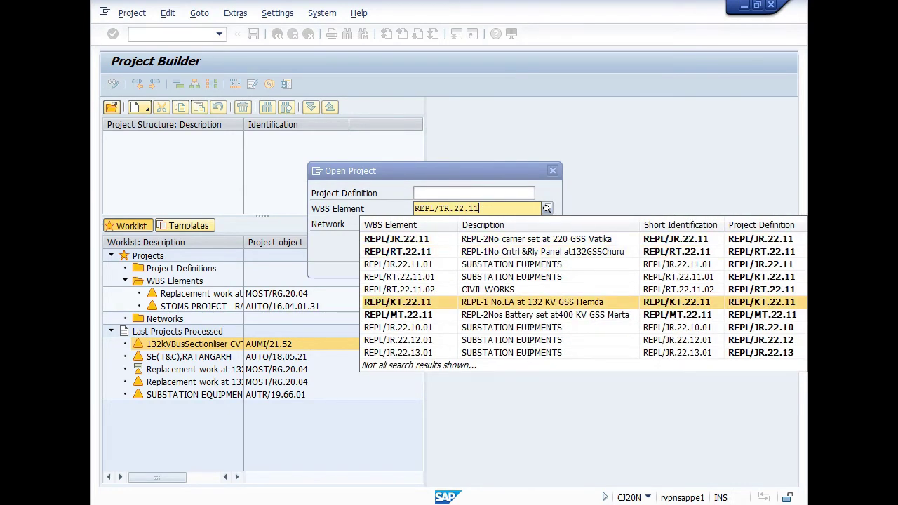
mouse_move(369, 439)
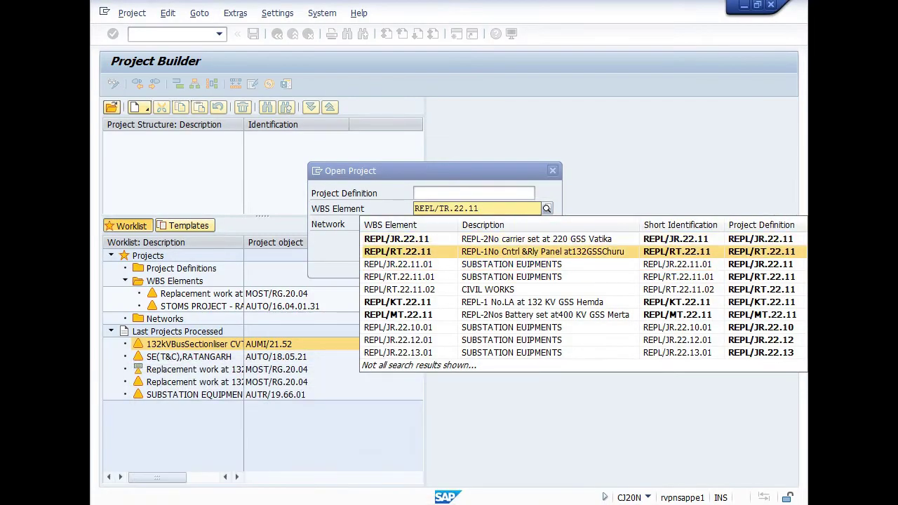
key("Escape")
key("Return")
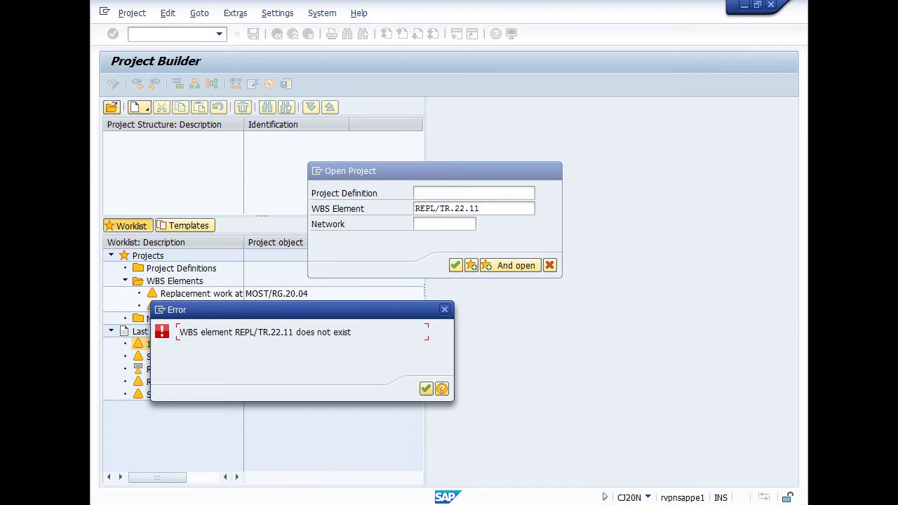
key("Return")
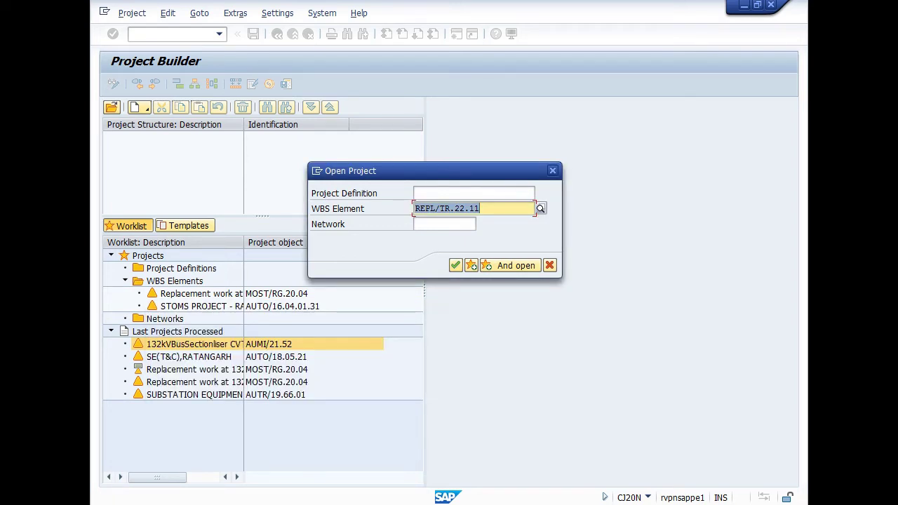
Step: Correct the WBS element to REPL/RT.22.11 and open that project
left_click(451, 208)
key("BackSpace")
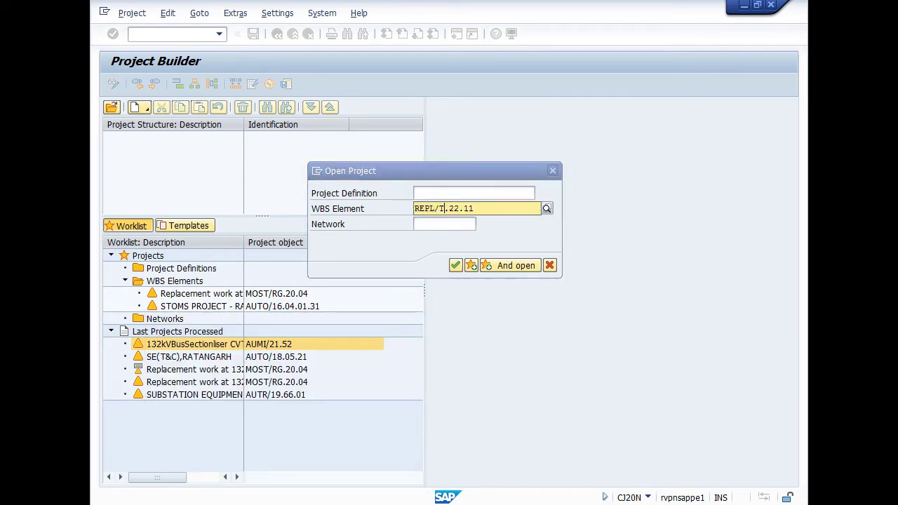
key("BackSpace")
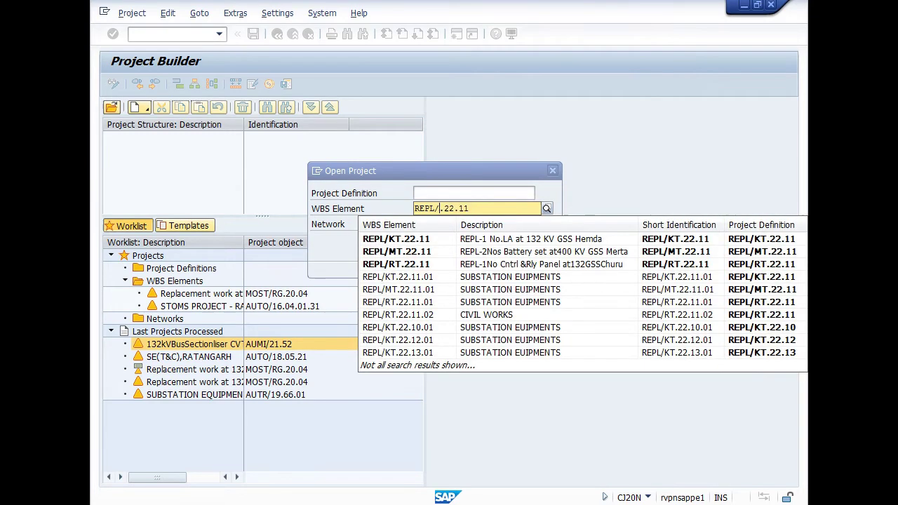
type("RT")
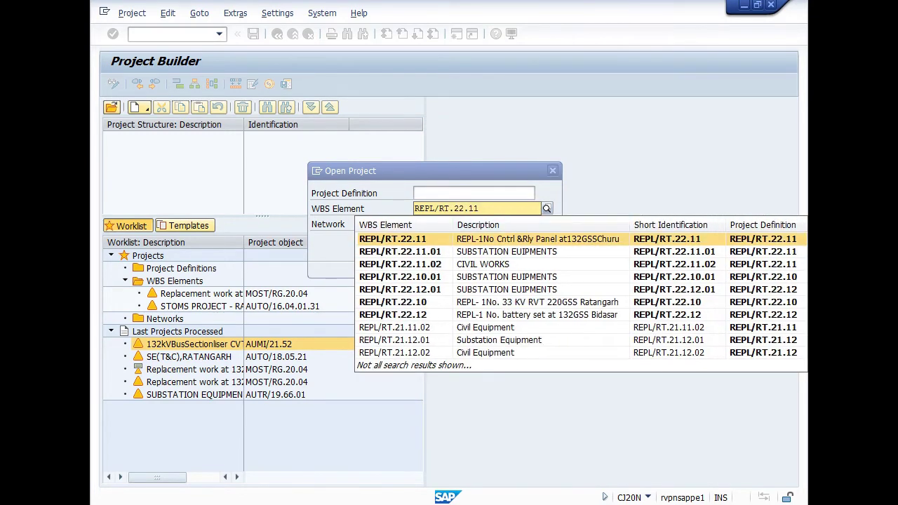
left_click(484, 240)
left_click(455, 265)
key("Return")
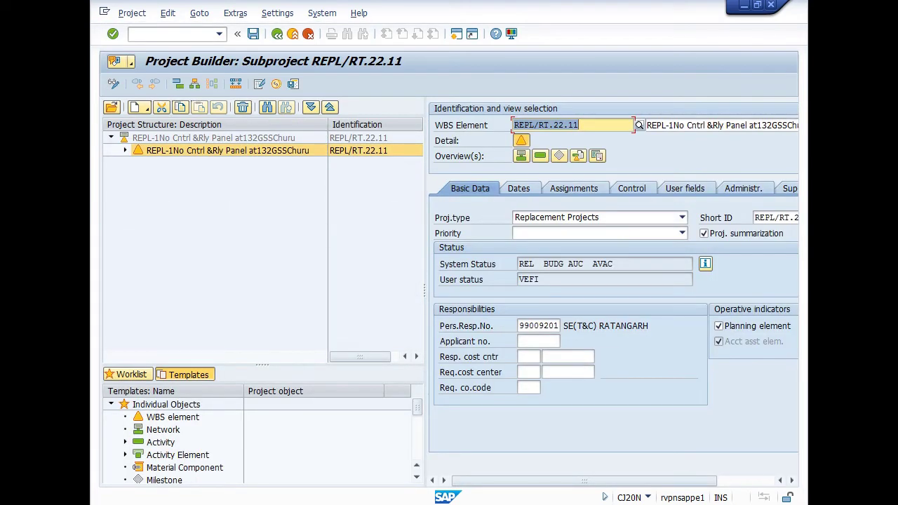
Step: Expand WBS element REPL/RT.22.11 and examine the details of its substation equipment and civil works sub-elements
left_click(126, 150)
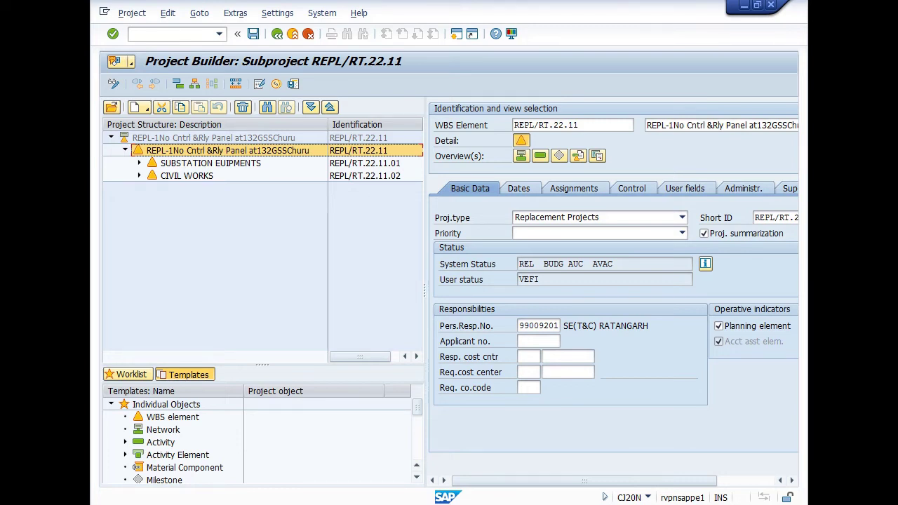
left_click(211, 163)
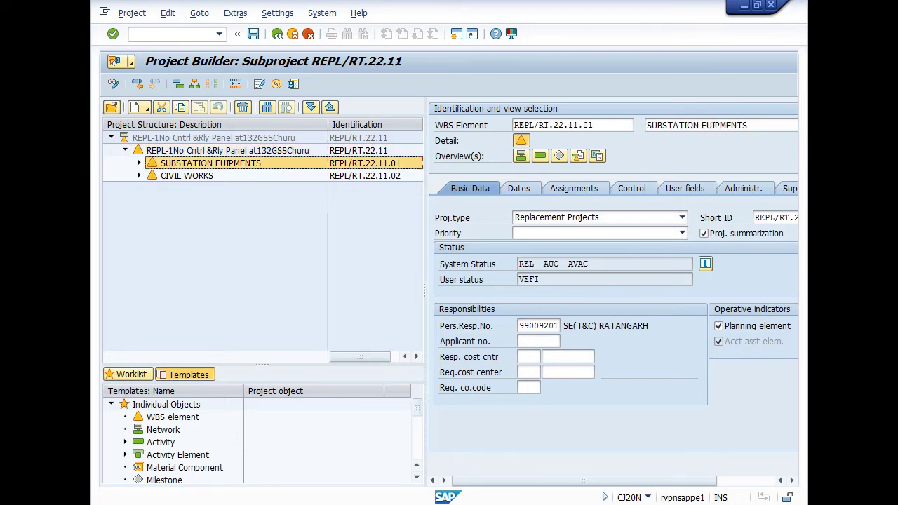
left_click(187, 176)
left_click(210, 163)
left_click(187, 176)
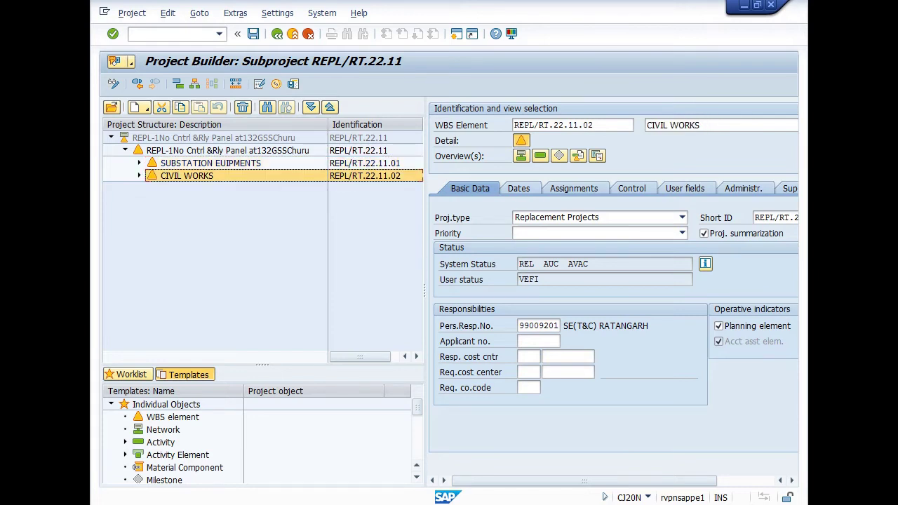
left_click(211, 162)
left_click(186, 175)
left_click(211, 162)
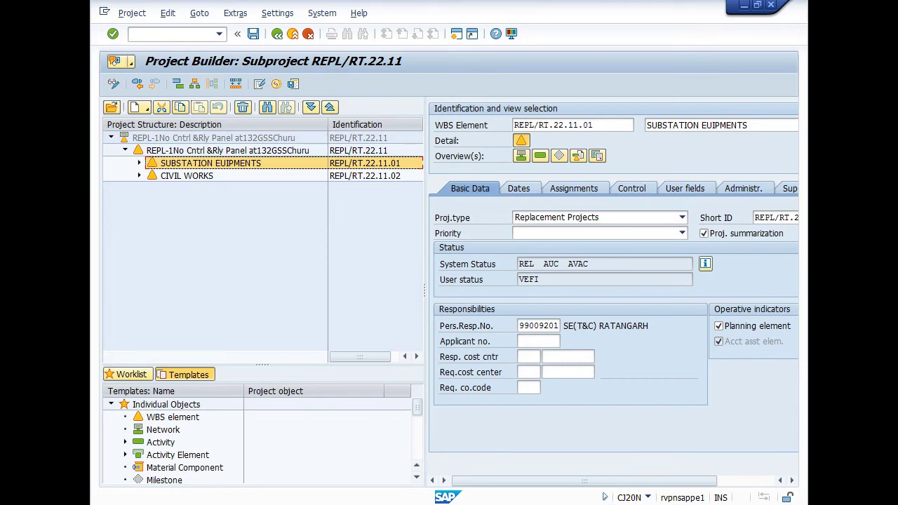
Step: Expand WBS element REPL/RT.22.11.01 and copy the number of its substation equipment network
left_click(139, 162)
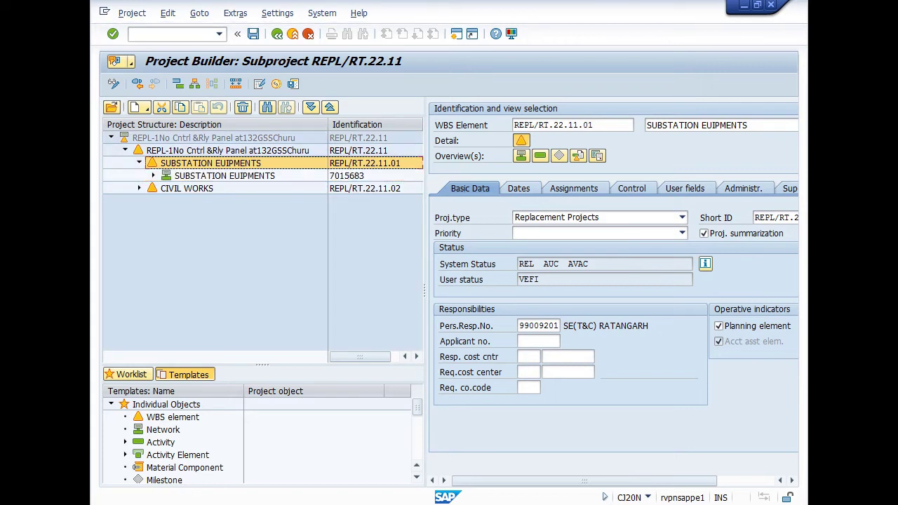
left_click(224, 176)
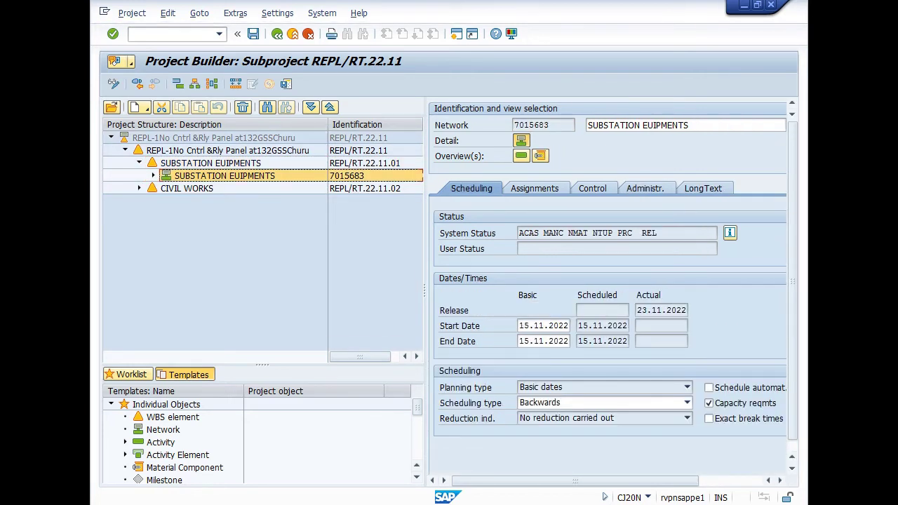
left_click_drag(550, 125, 514, 125)
key("ctrl+c")
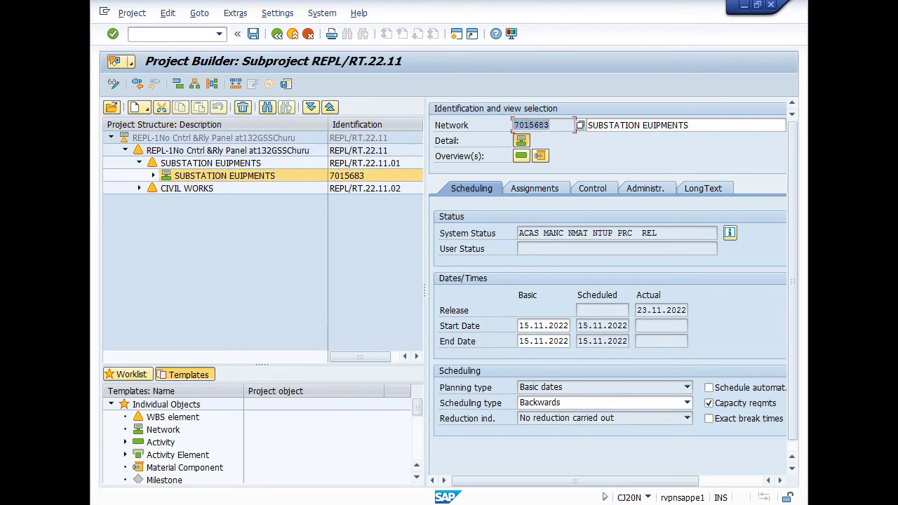
Step: Return to the network upload report and complete the WBS number as REPL/RT.22.11.01
key("alt+Tab")
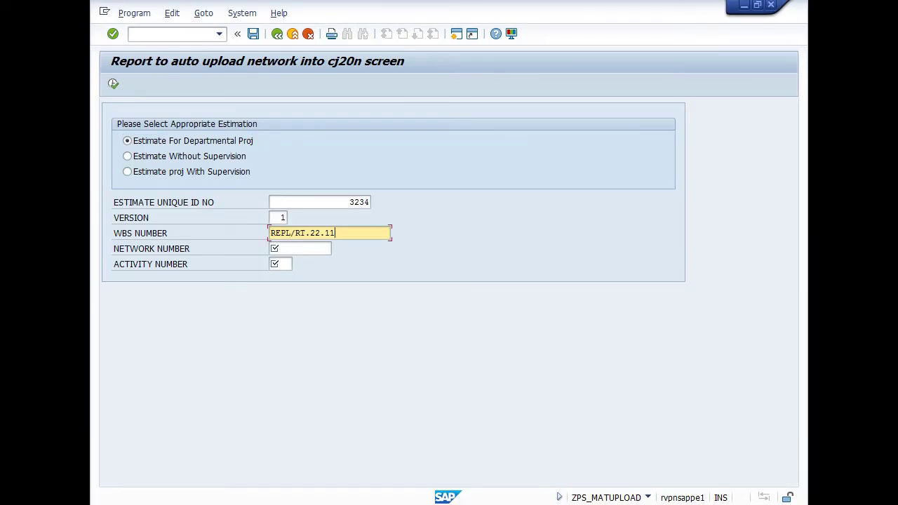
type(".01")
key("Tab")
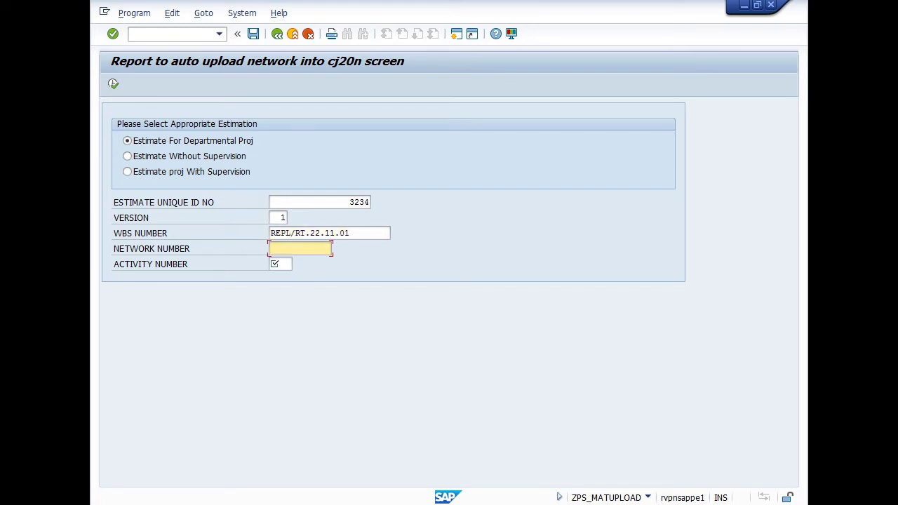
Step: Recheck the network in Project Builder and enter 7015683 as the network number in the upload report
key("alt+Tab")
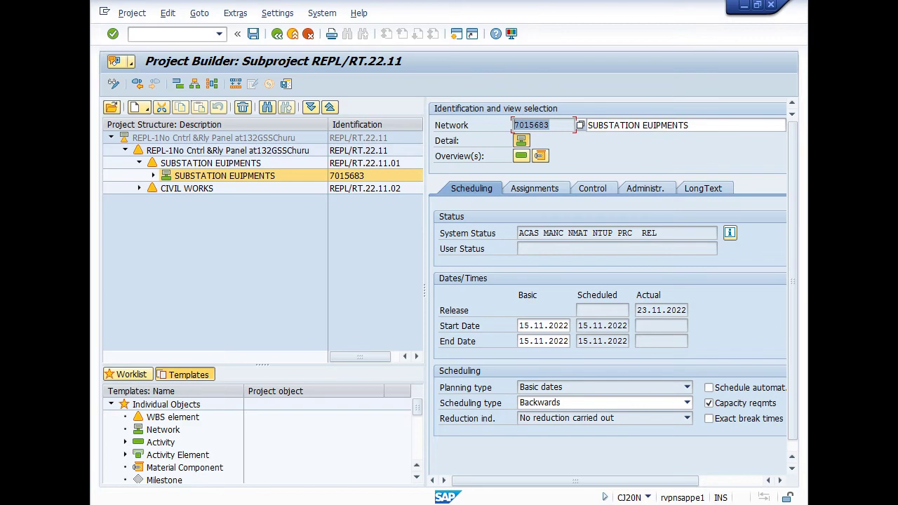
key("alt+Tab")
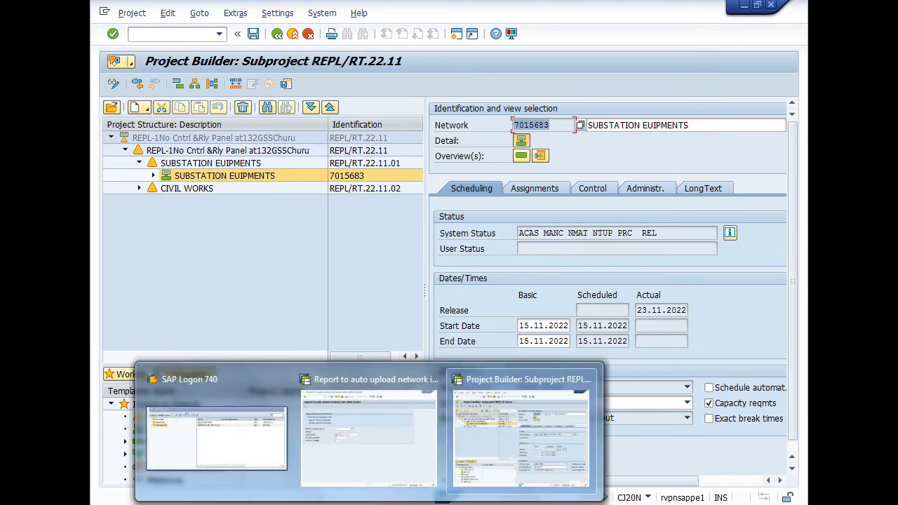
left_click(515, 125)
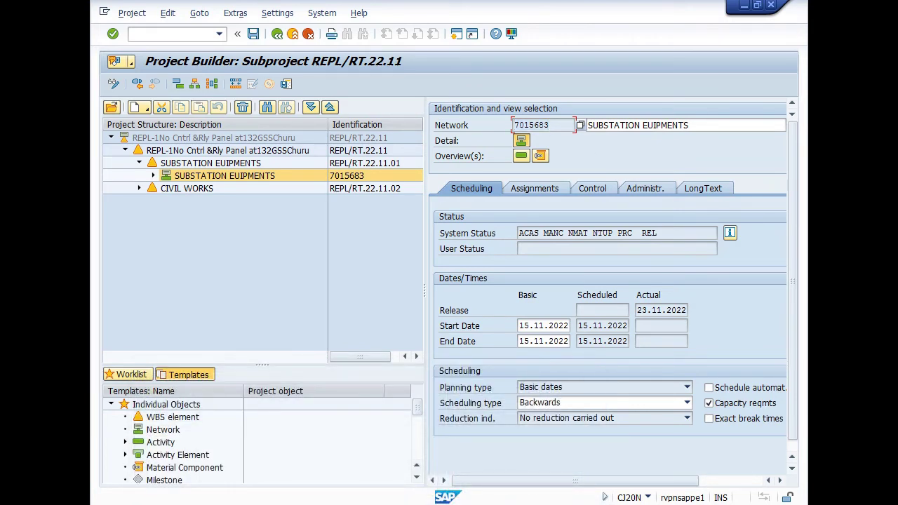
key("alt+Tab")
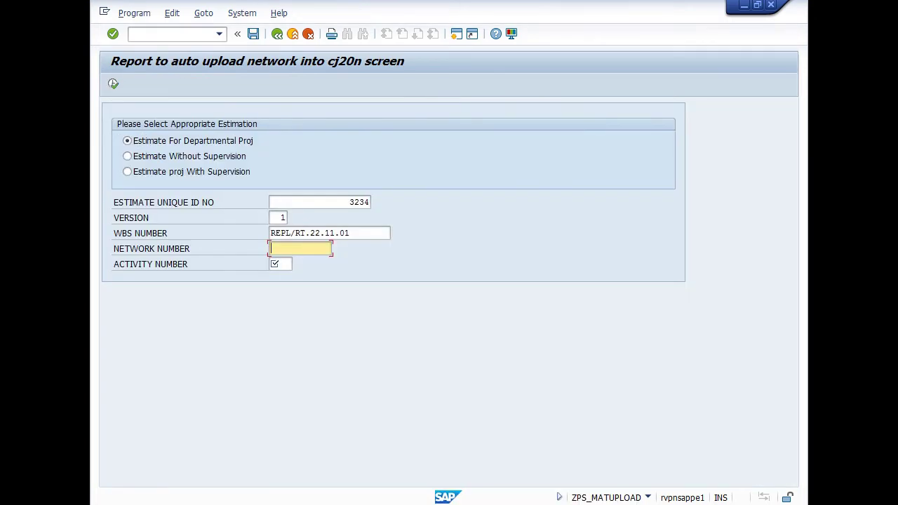
key("ctrl+v")
left_click(281, 263)
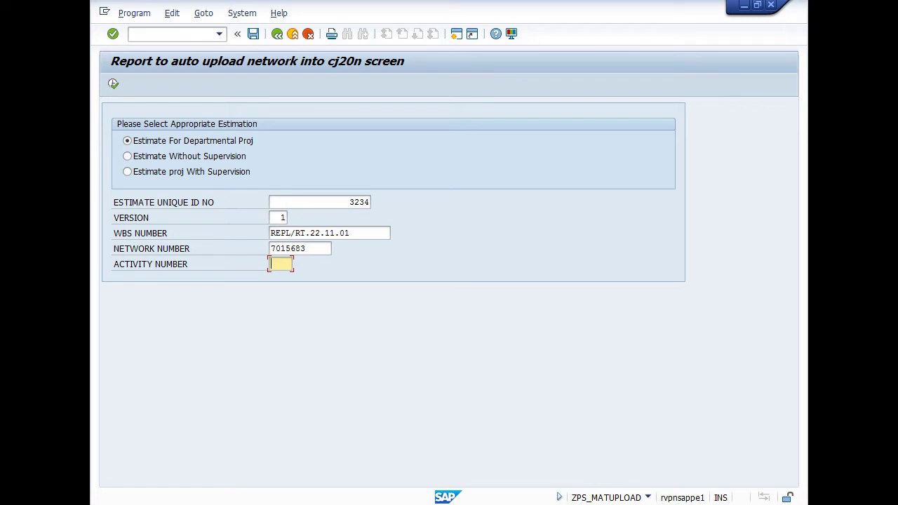
Step: Look up the activity under the substation equipment network in Project Builder and enter 0010 as the report's activity number
key("alt+Tab")
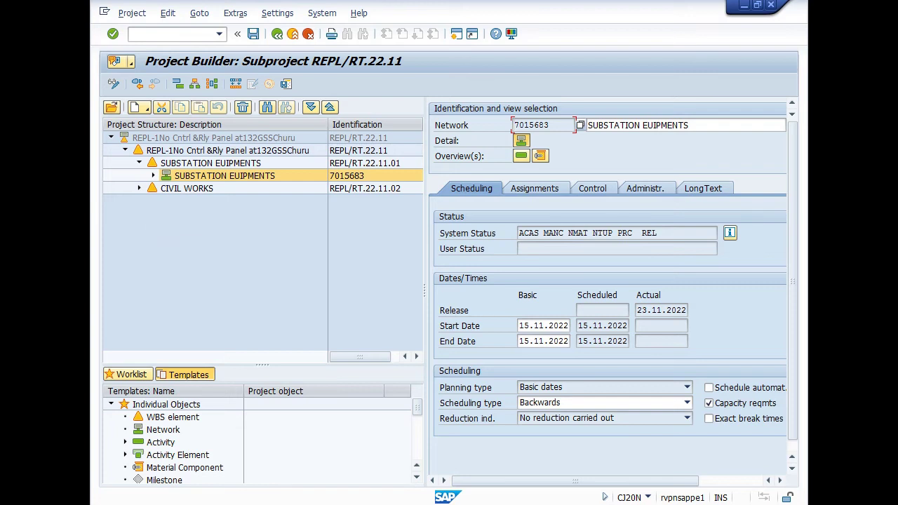
left_click(154, 175)
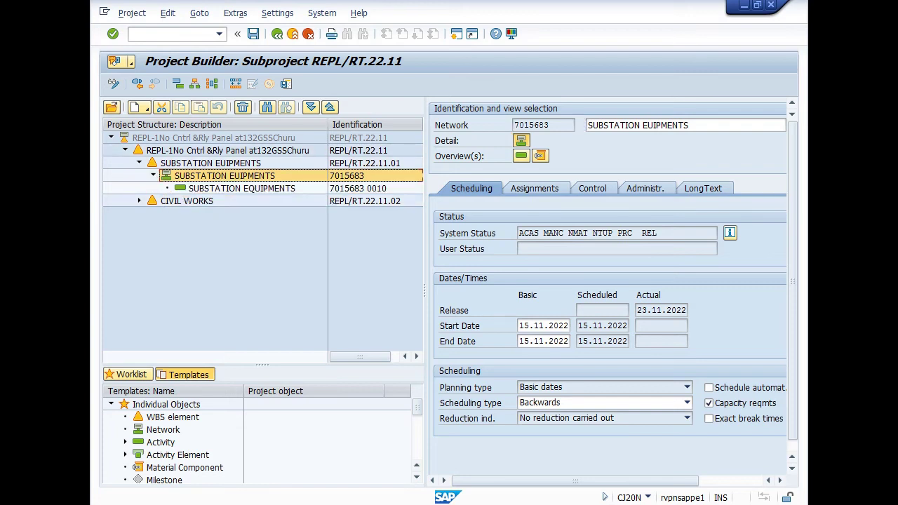
left_click(242, 188)
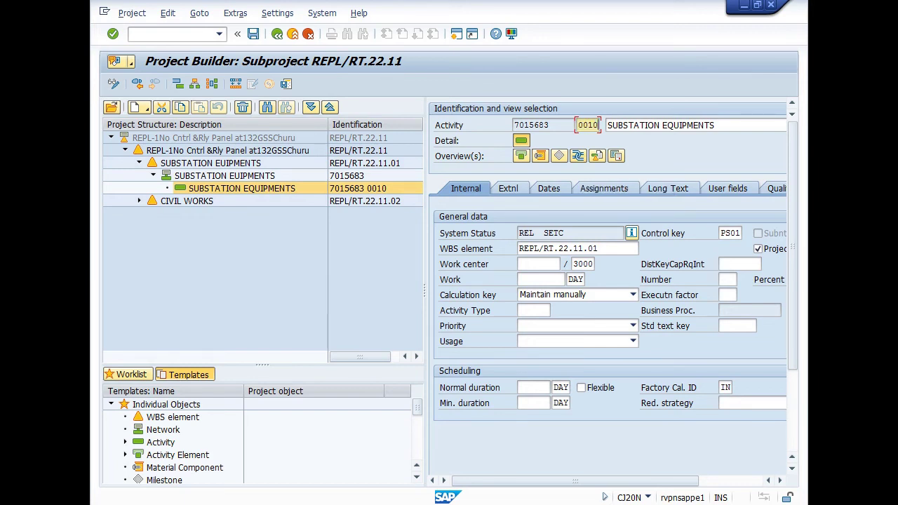
key("alt+Tab")
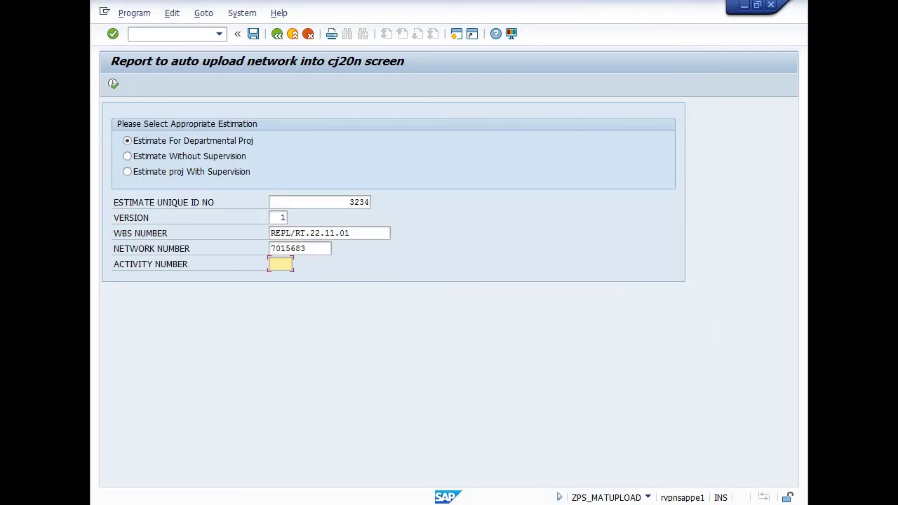
type("0010")
Step: Close the Project Builder session and execute the upload report for the filled-in estimate
mouse_move(369, 504)
left_click(522, 432)
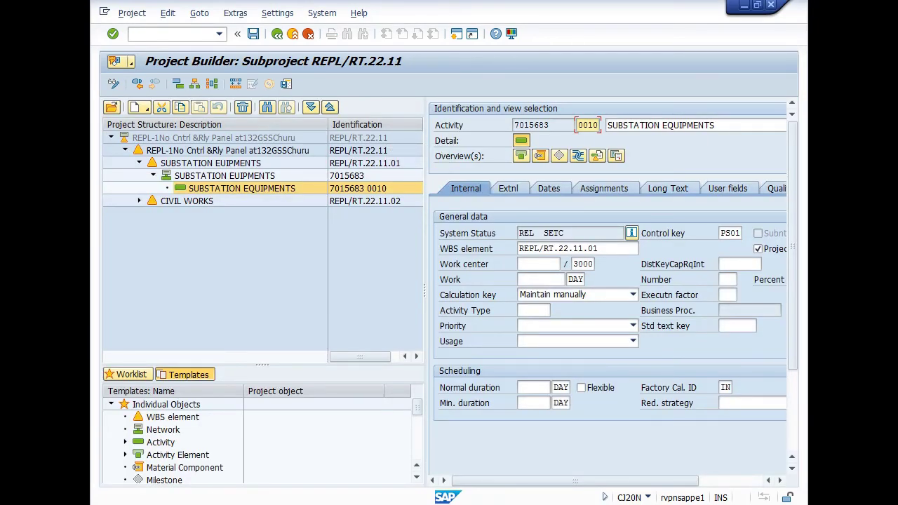
left_click(770, 5)
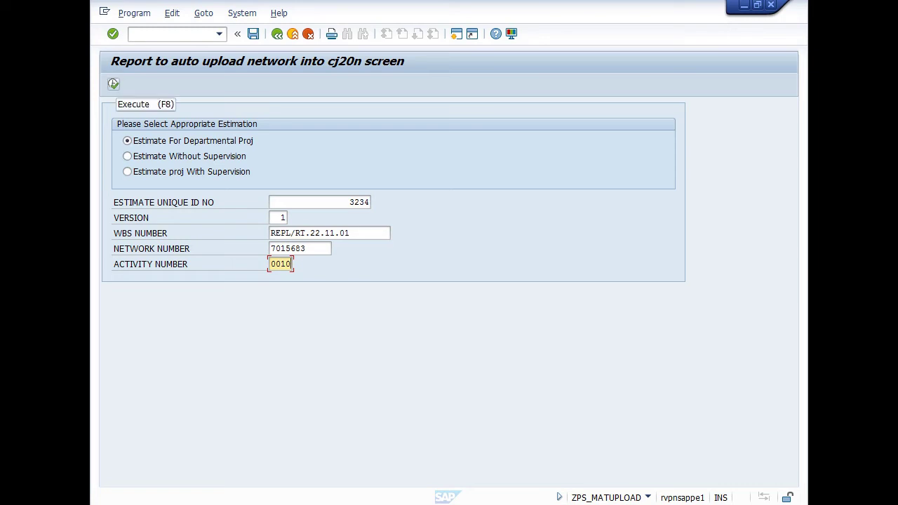
left_click(113, 84)
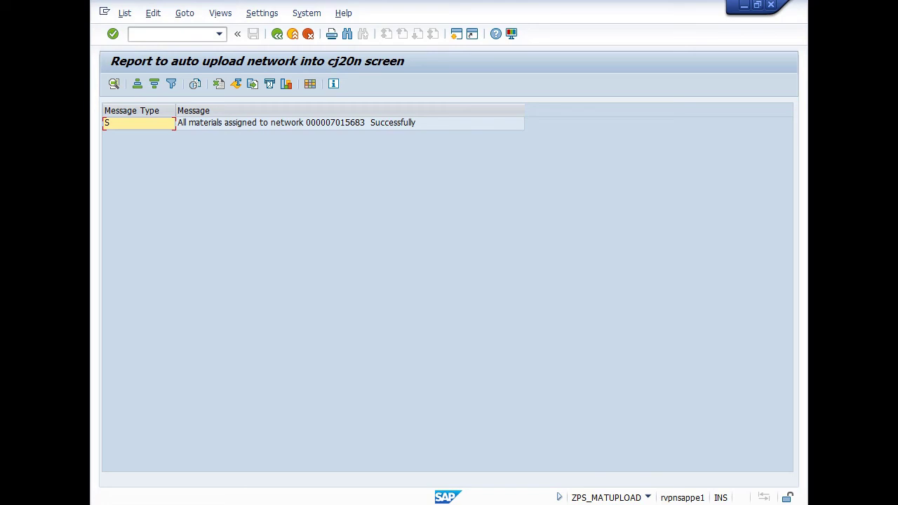
Step: Open a new maximized session, start transaction CJ20N and open the last processed project REPL/RT.22.11
left_click(456, 34)
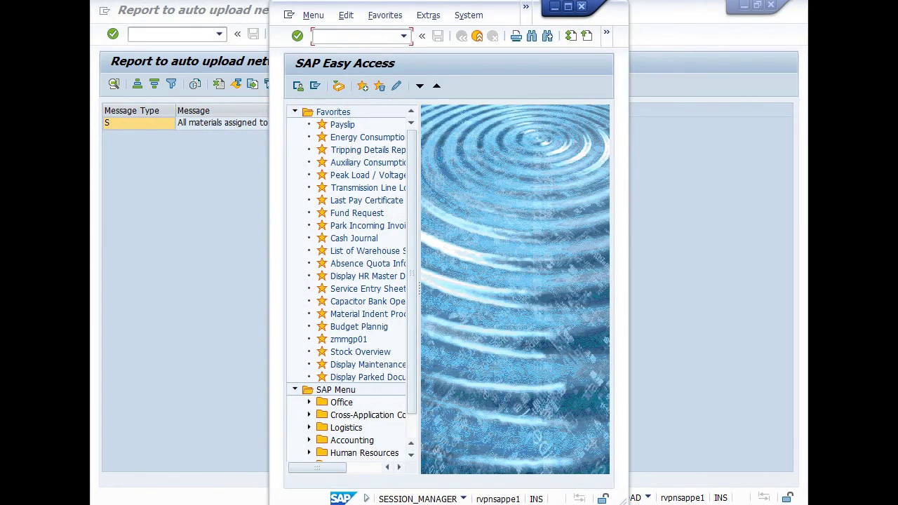
left_click(568, 6)
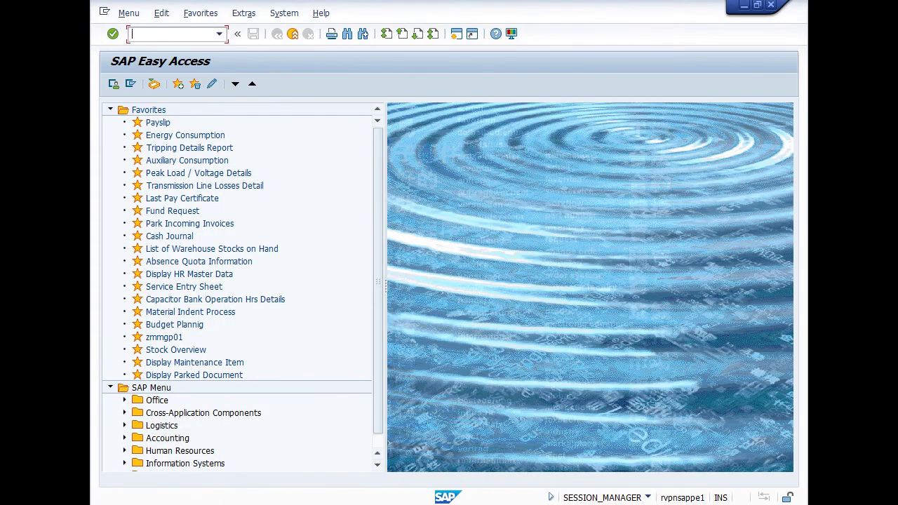
type("CJ20N")
key("Return")
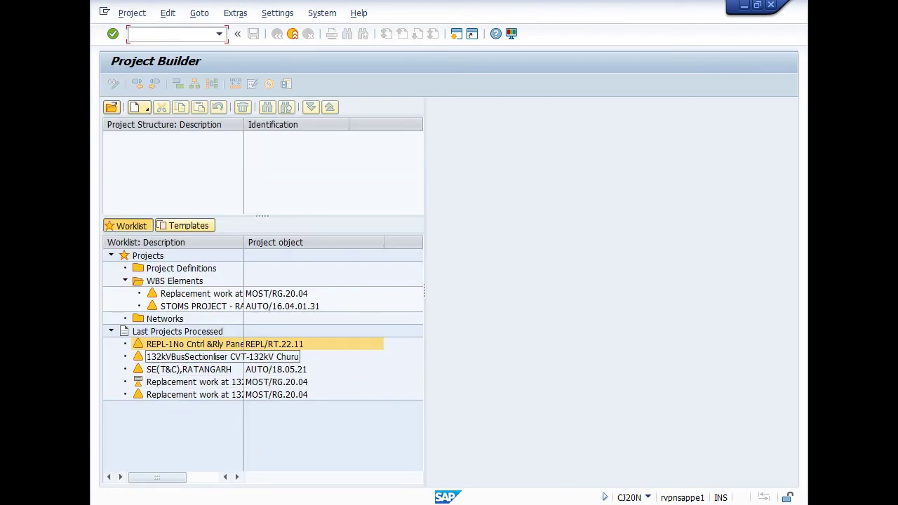
double_click(195, 344)
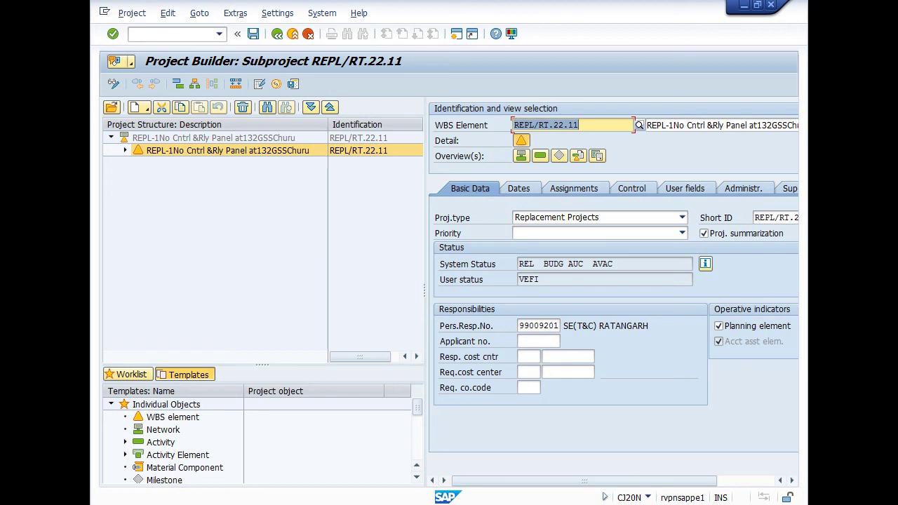
Step: Expand the substation equipment branch down to the materials under activity 0010 to check the upload, and save the project
left_click(125, 150)
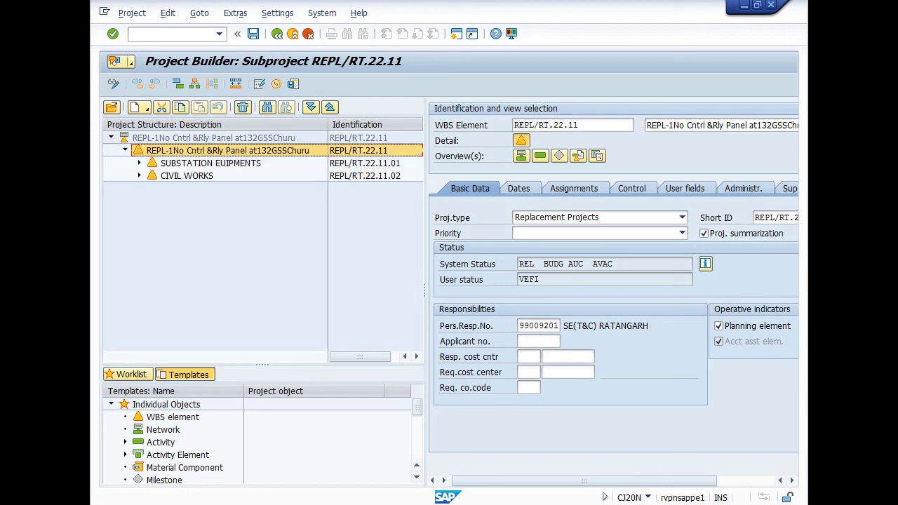
left_click(139, 163)
left_click(153, 176)
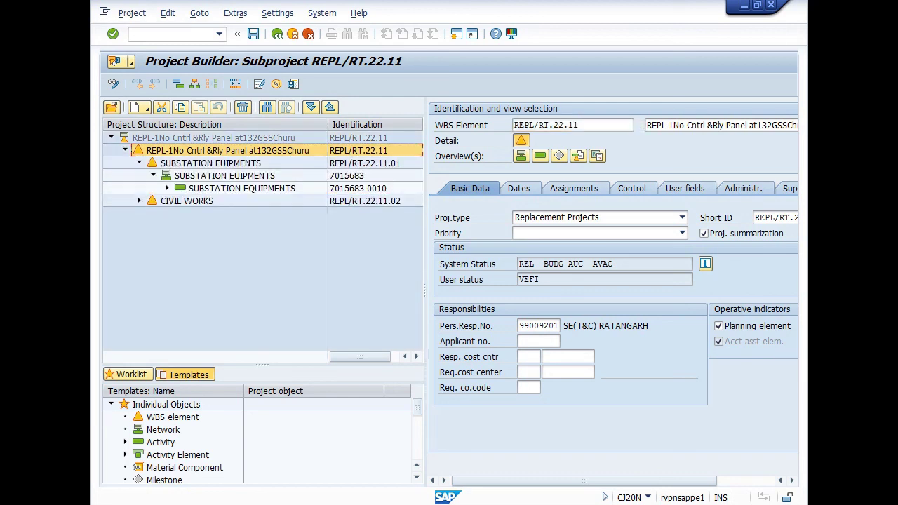
left_click(167, 188)
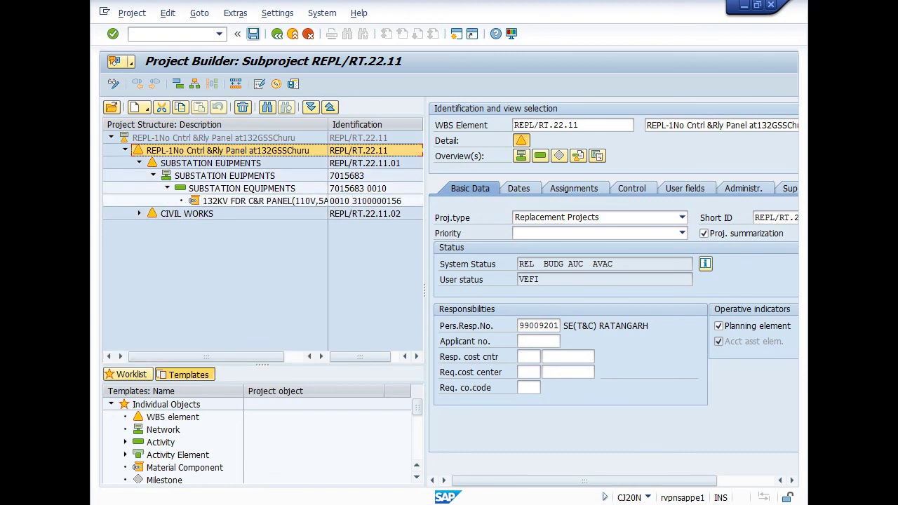
left_click(253, 33)
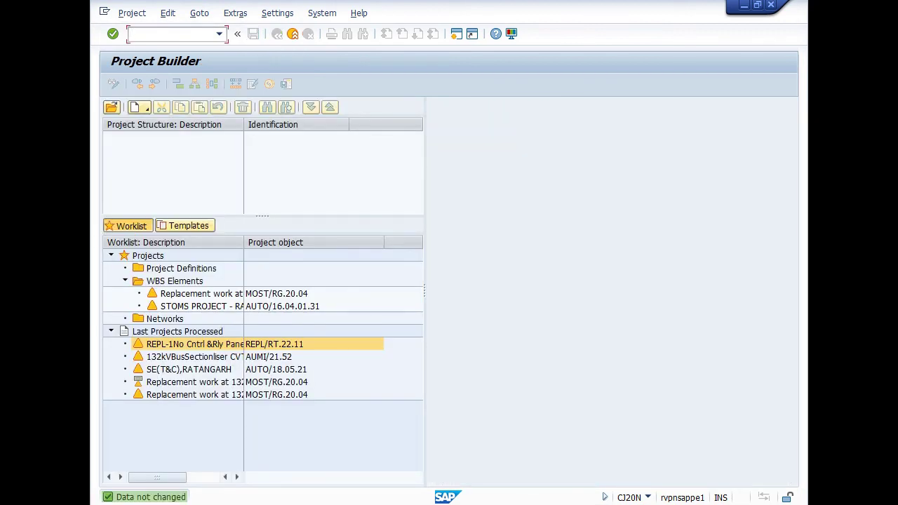